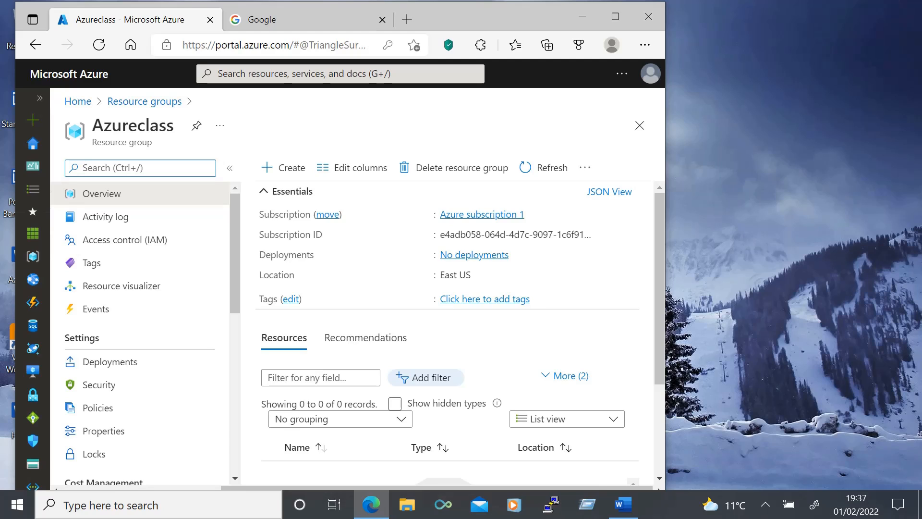
- Begin a My-vn virtual network in Azureclass with 10.0.0.0/16 space and delete its default subnet
left_click(83, 168)
left_click(39, 99)
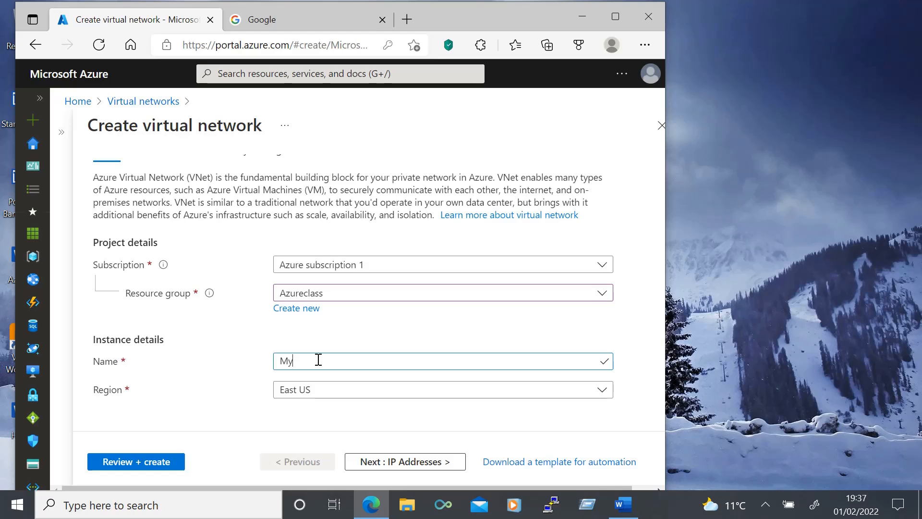
type("vn")
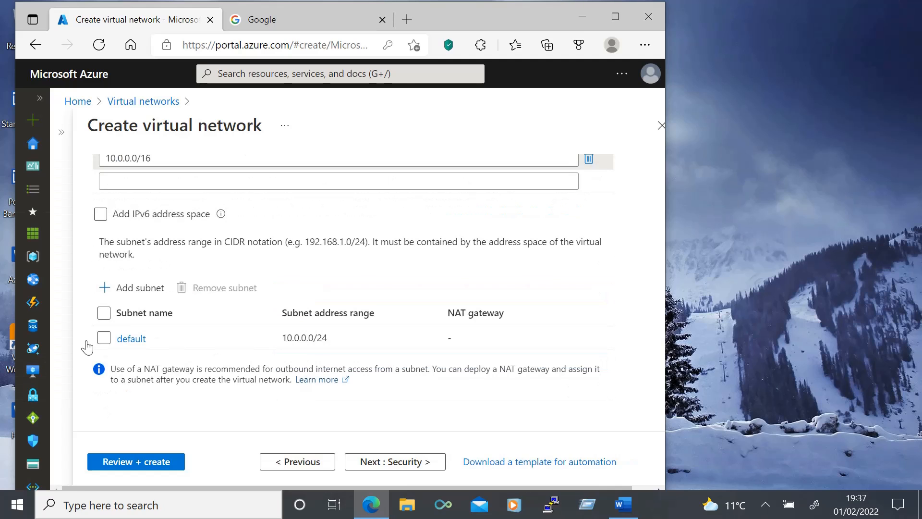
left_click(104, 338)
left_click(215, 297)
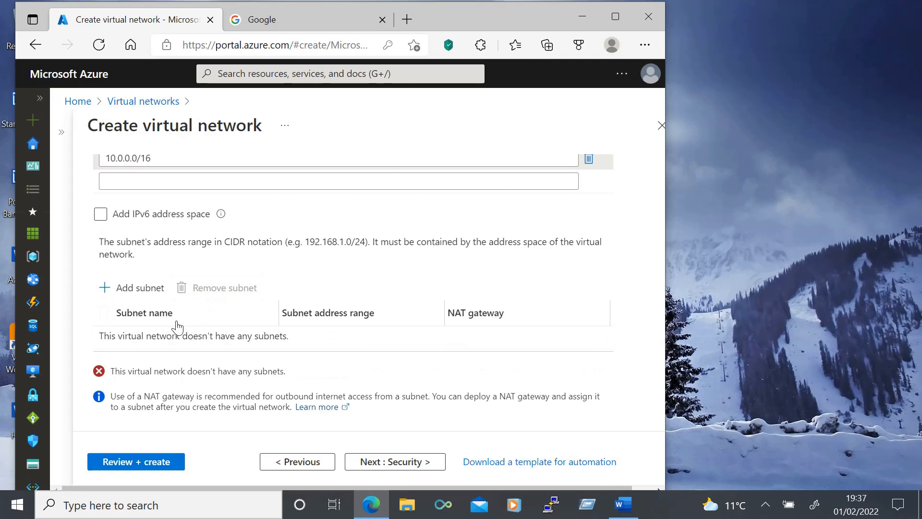
- Add subnets public-sn (10.0.1.0/24) and private-sn (10.0.2.0/24) to My-vn and create the network
left_click(134, 288)
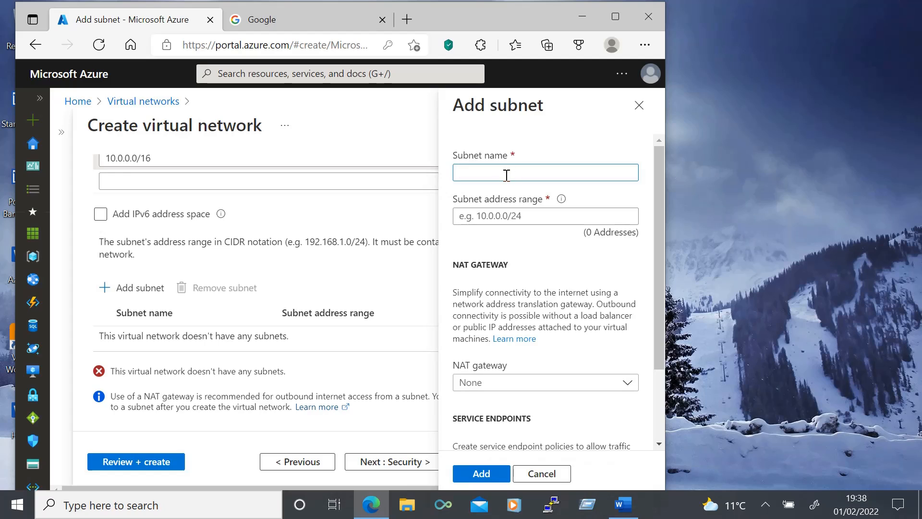
type("public-sn")
left_click(499, 215)
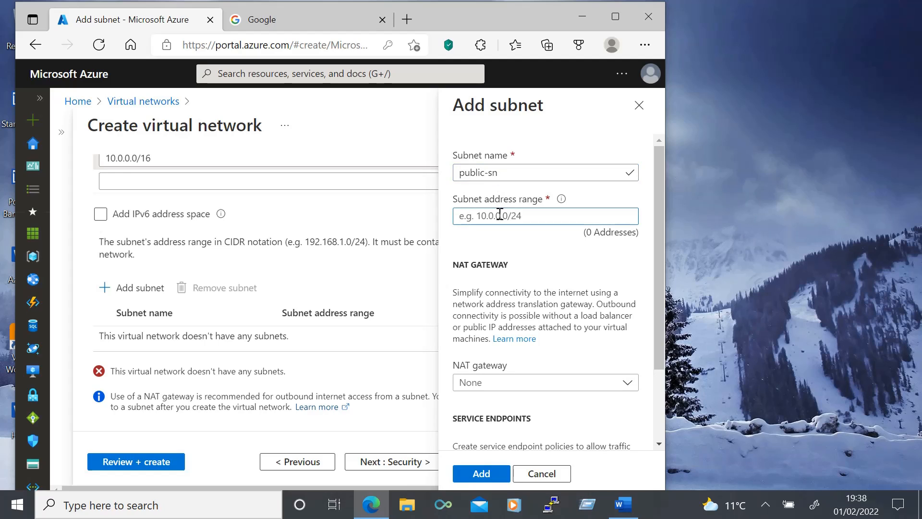
type("10.0.2.0/24")
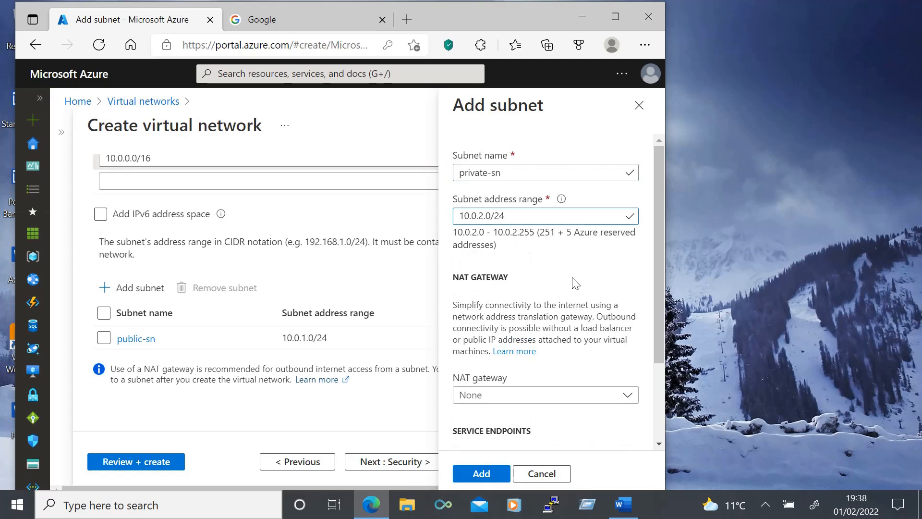
key("Return")
left_click(136, 461)
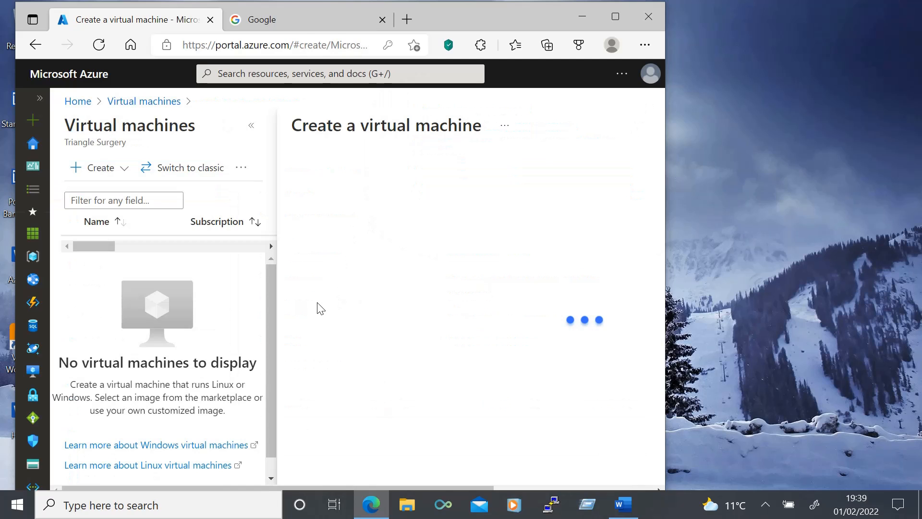
- Name the VM Windows, attach it to My-vn's public-sn subnet, and review and create it
left_click(251, 125)
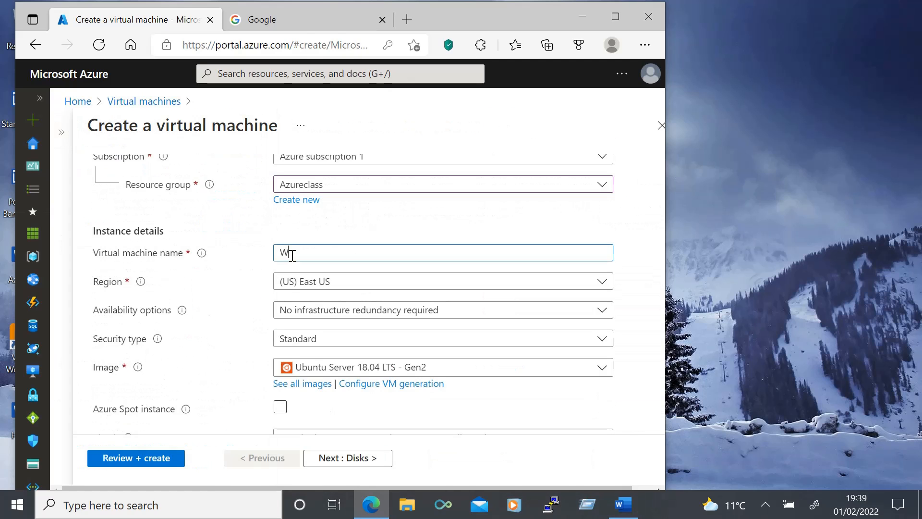
type("indows")
left_click(239, 282)
scroll(239, 282, "down", 3)
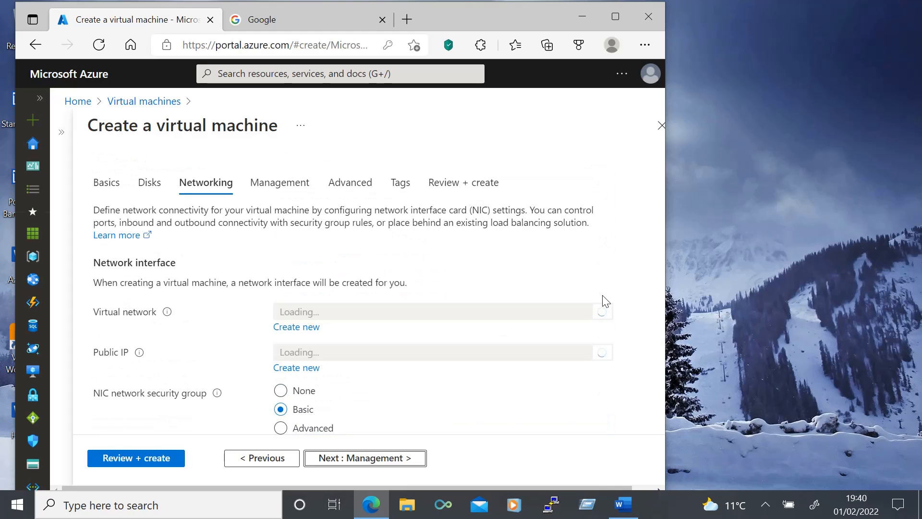
scroll(603, 302, "down", 2)
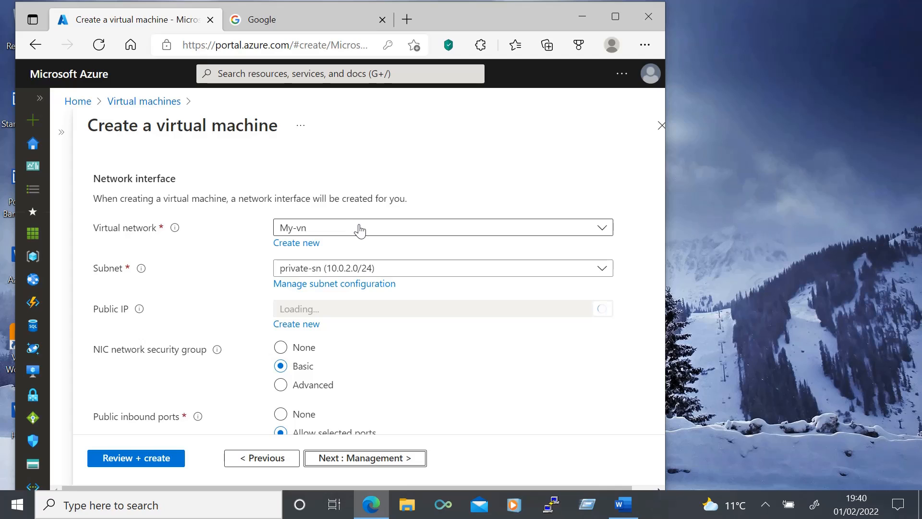
left_click(481, 270)
left_click(314, 342)
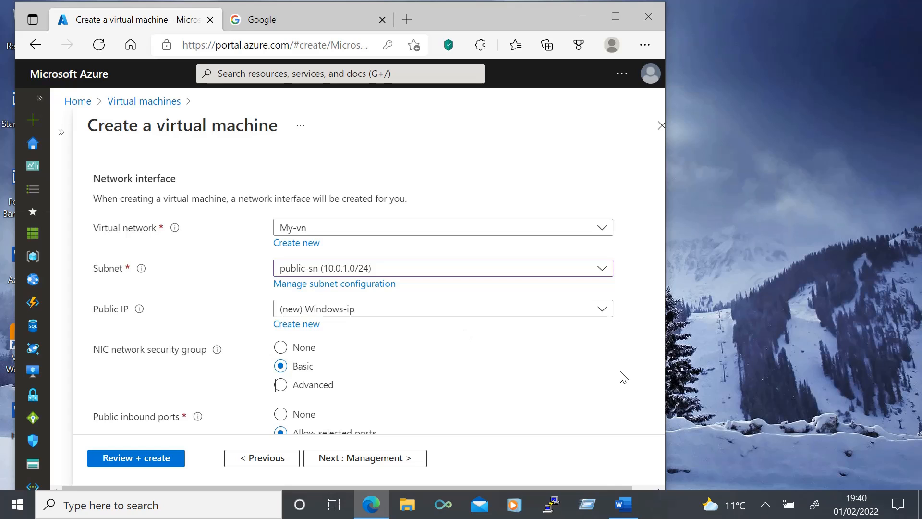
left_click(365, 458)
left_click(136, 457)
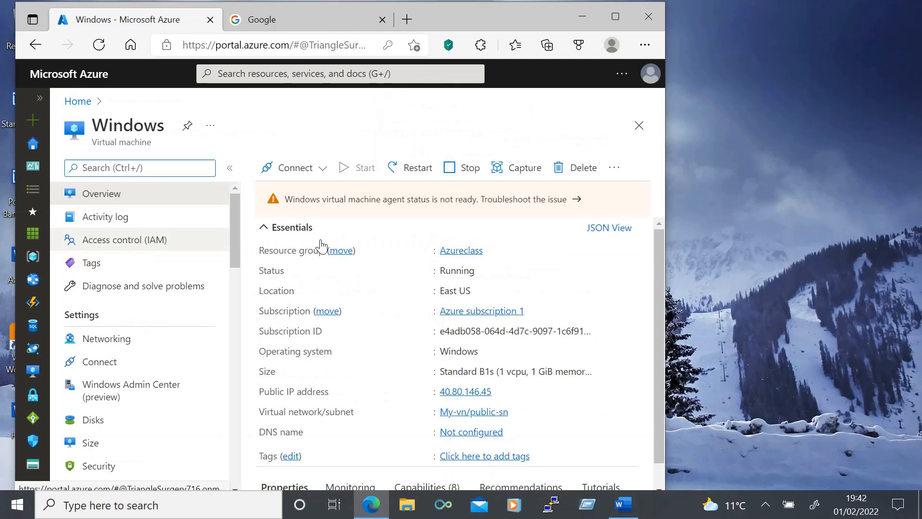
- Start creating another virtual machine from the Virtual machines list
left_click(39, 101)
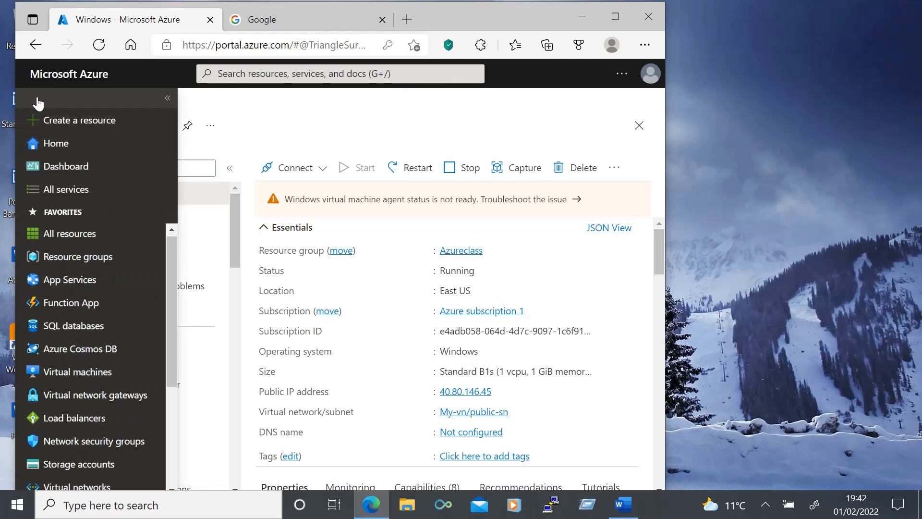
left_click(69, 372)
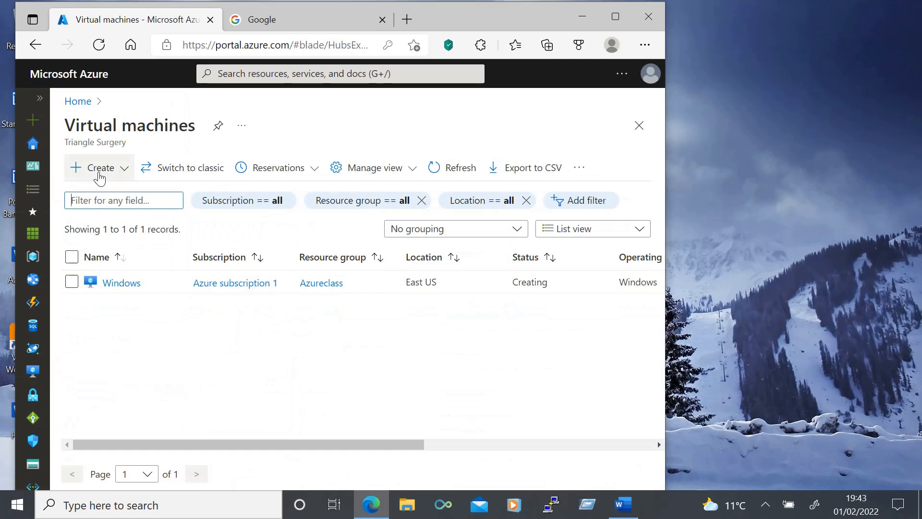
left_click(98, 168)
left_click(102, 191)
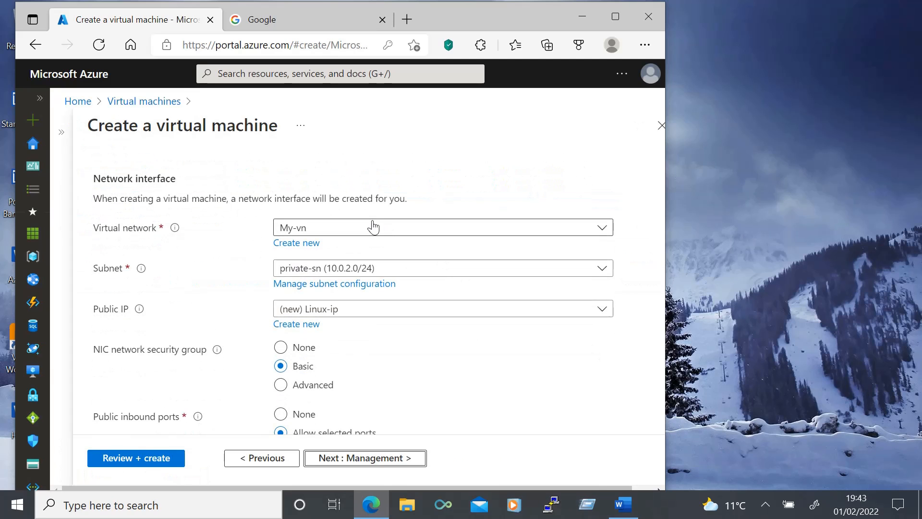
- Set the Linux VM's public IP to None on private-sn and finish creating it
scroll(517, 370, "down", 1)
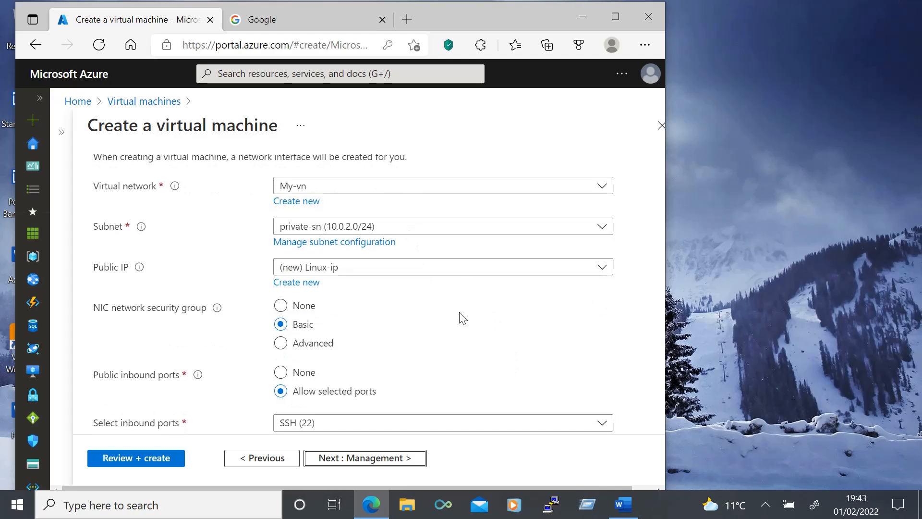
scroll(537, 348, "down", 1)
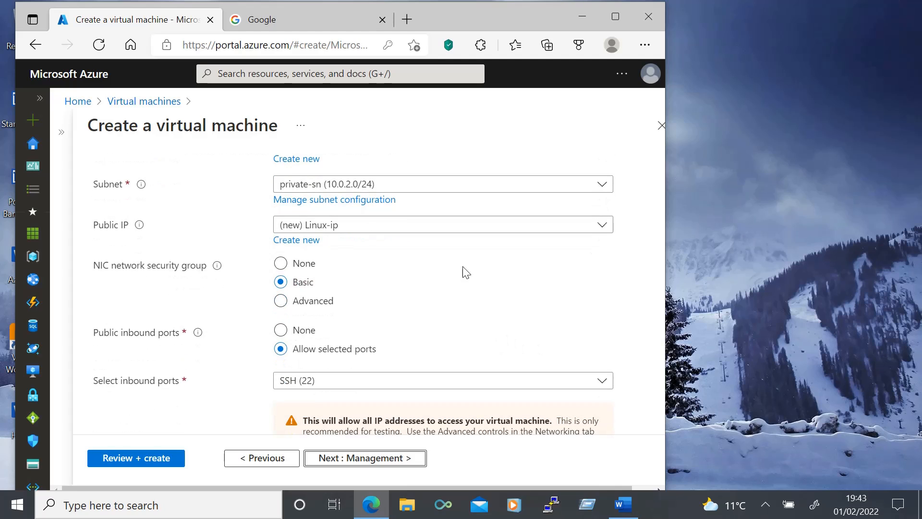
left_click(407, 228)
left_click(335, 273)
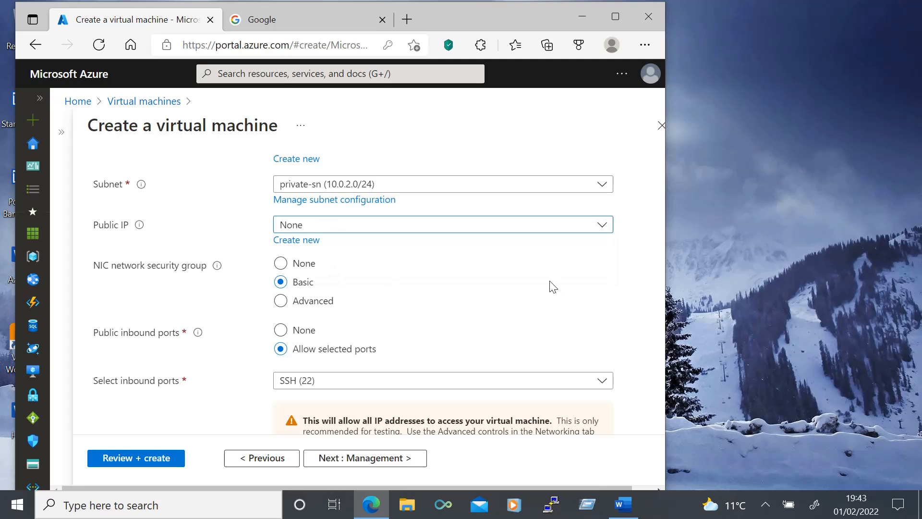
scroll(589, 280, "down", 3)
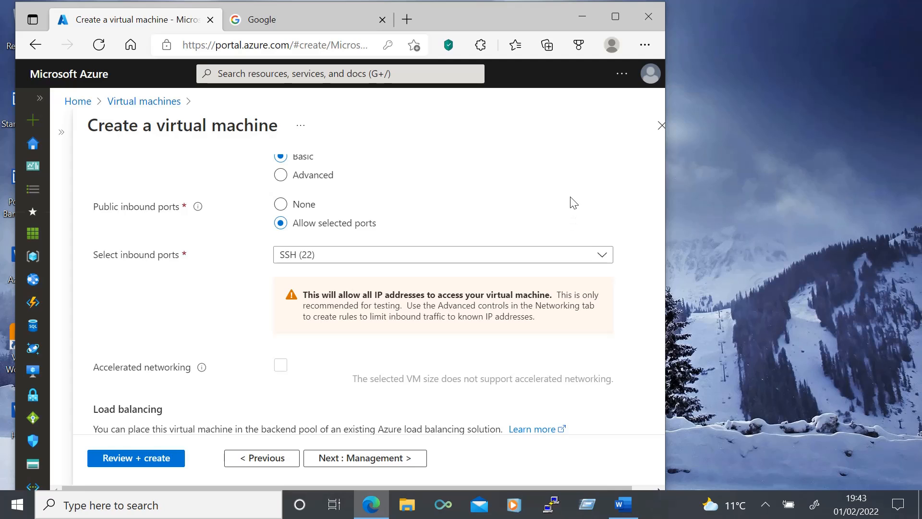
scroll(572, 200, "down", 1)
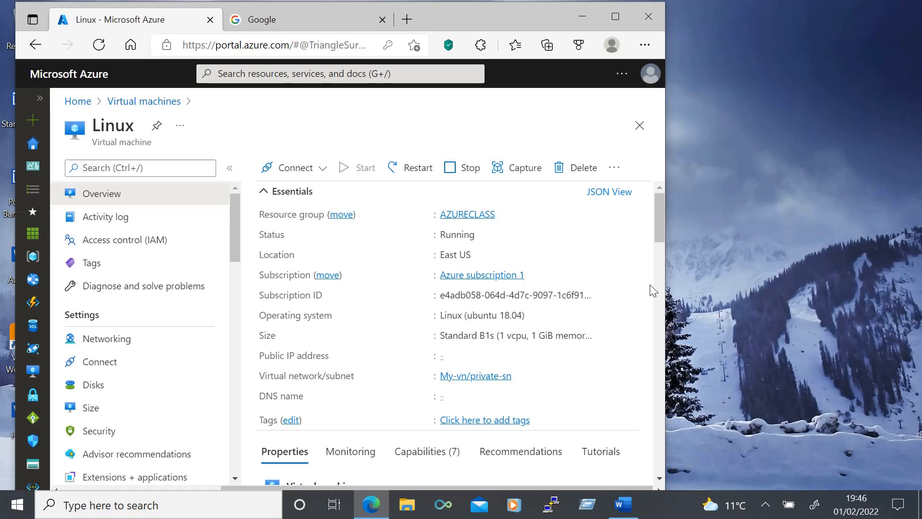
- Open the Virtual machines list and go to the Windows VM's details page
left_click(40, 99)
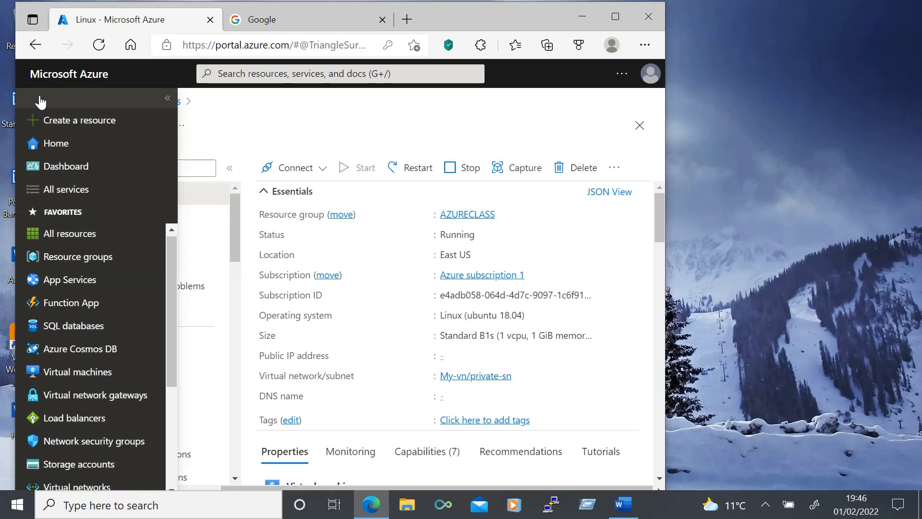
left_click(99, 372)
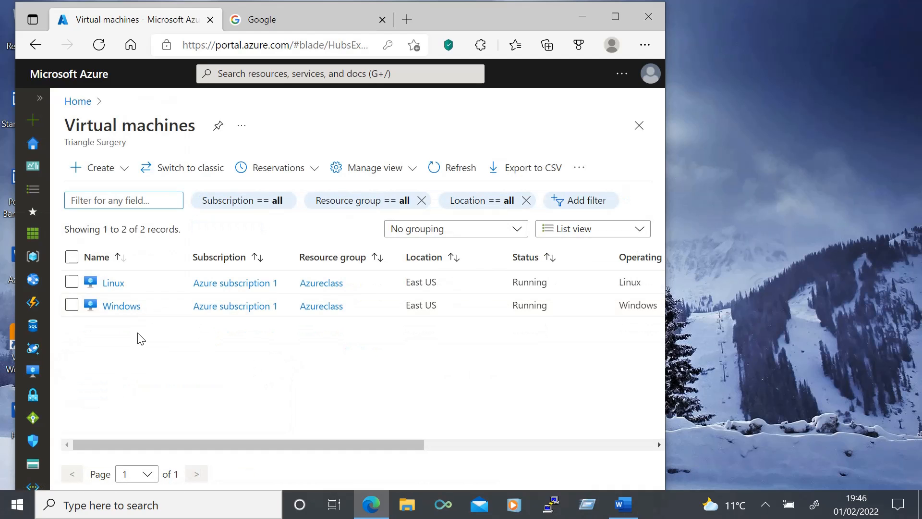
left_click(123, 306)
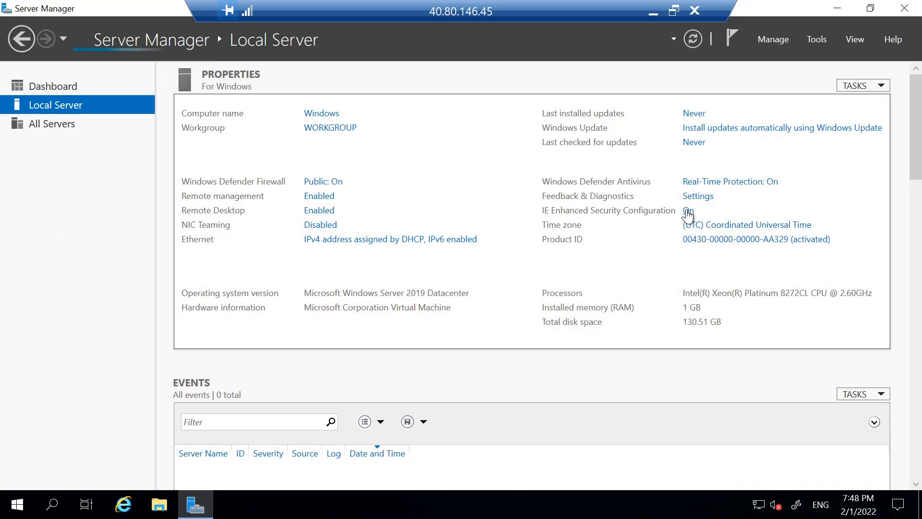
- Open the IE Enhanced Security Configuration settings in Server Manager's Local Server view
left_click(687, 211)
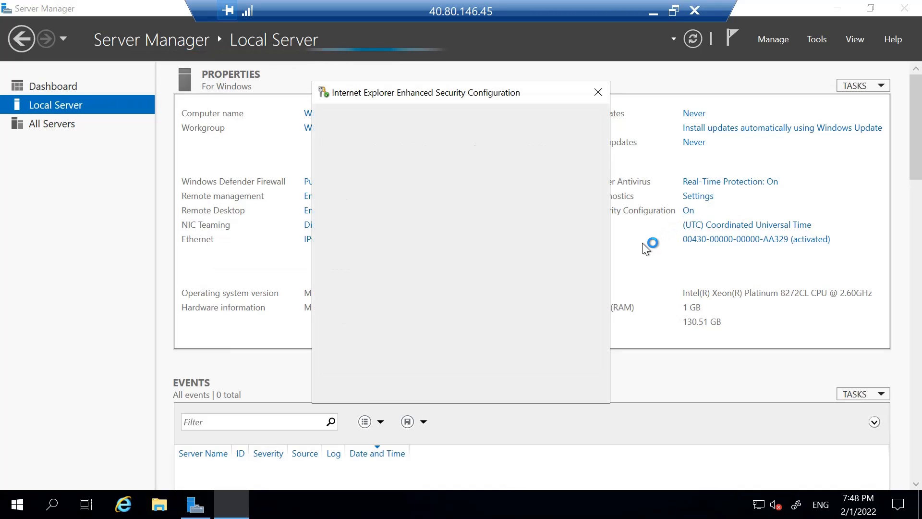
- Turn IE Enhanced Security Off for both Administrators and Users and confirm
left_click(368, 233)
left_click(368, 317)
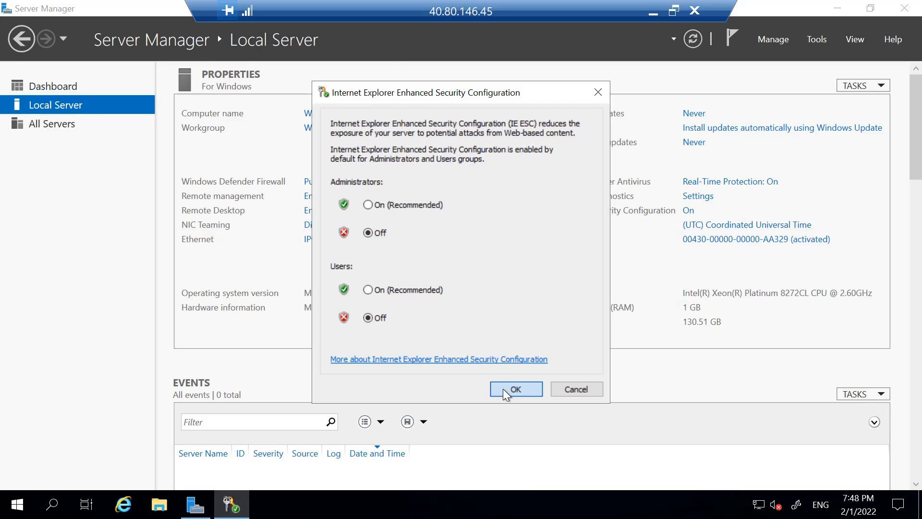
left_click(516, 389)
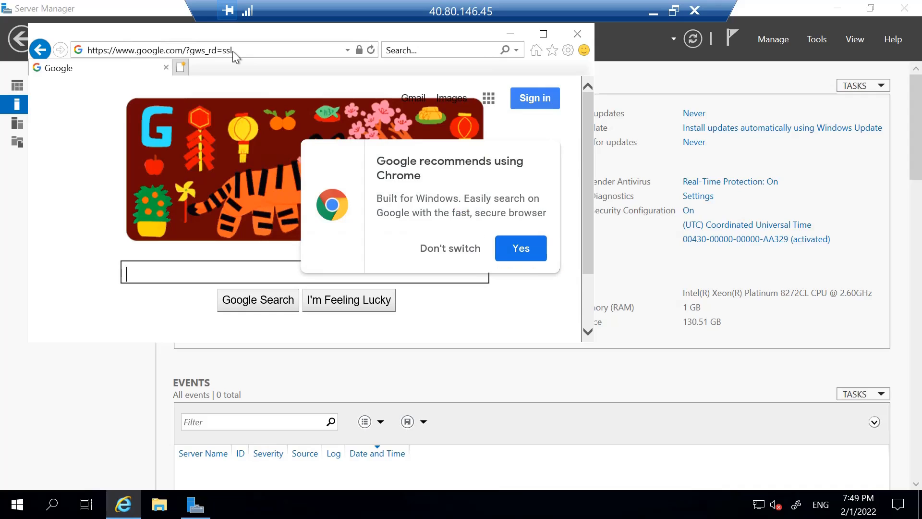
- Search 'putty download' and download putty-64bit-0.76-installer.msi from putty.org
key("super+Up")
type("putty download")
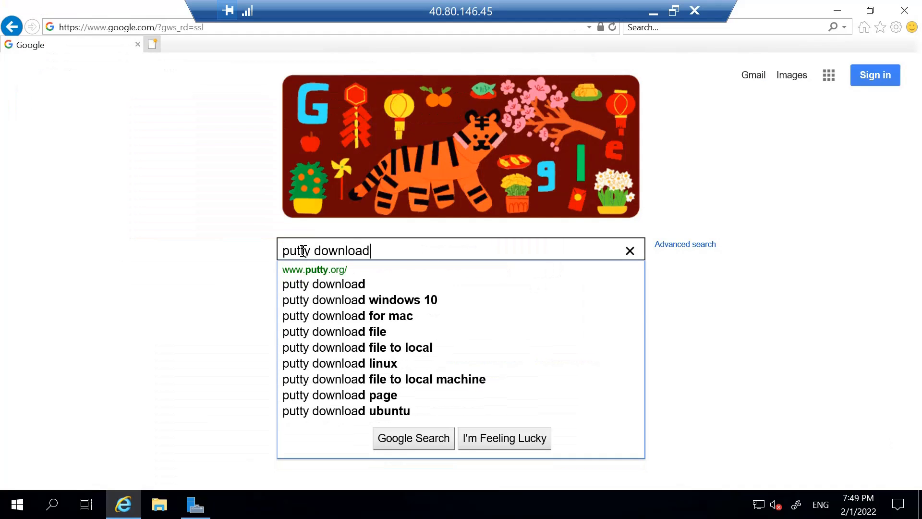
key("Return")
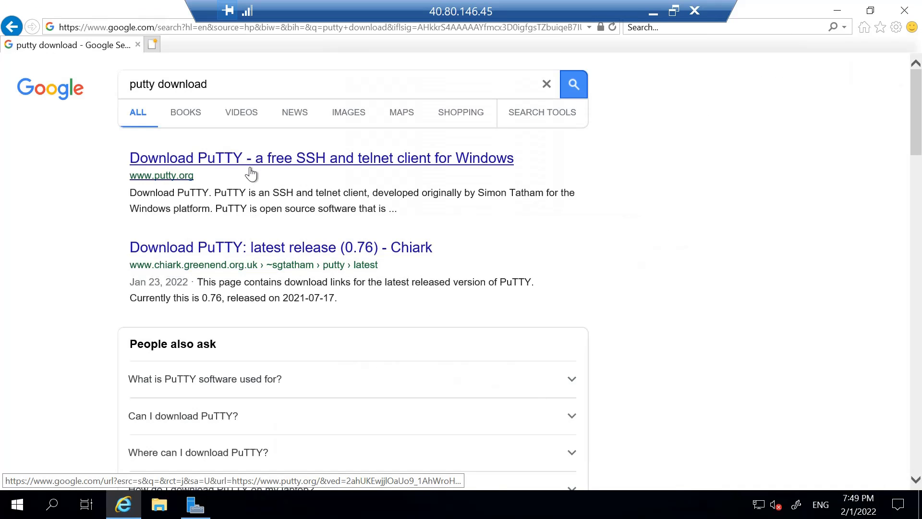
left_click(253, 168)
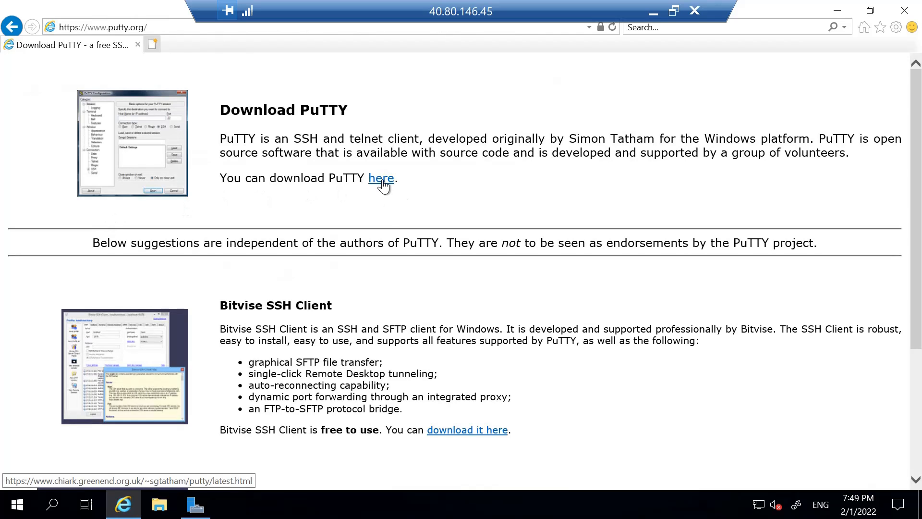
left_click(383, 182)
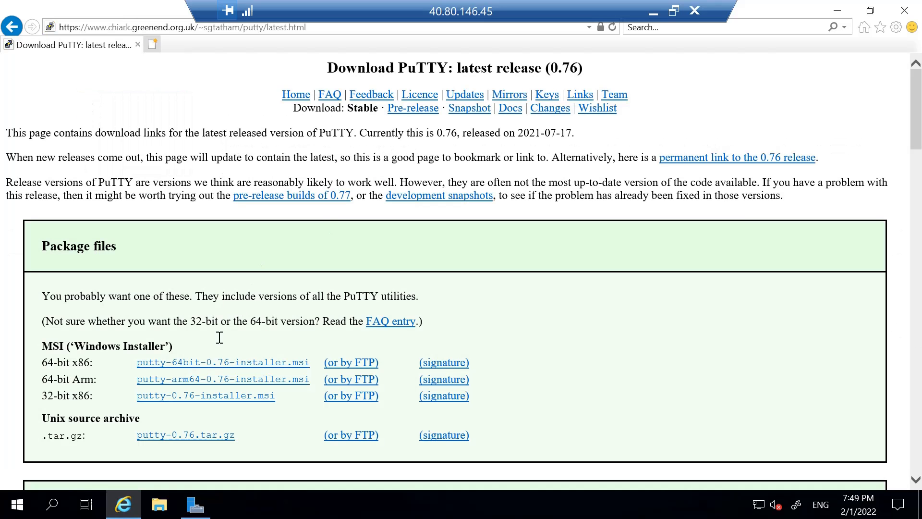
left_click(221, 366)
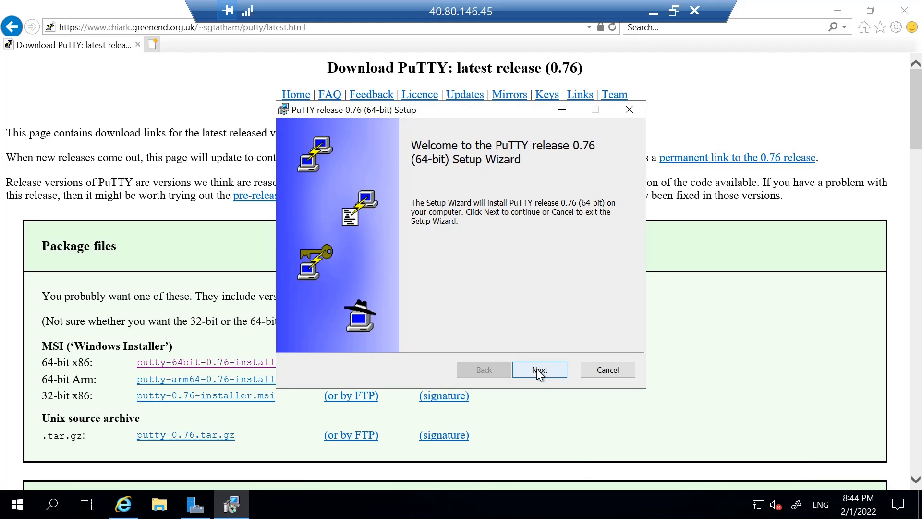
- Install PuTTY 0.76 (64-bit) with default features and close the README
left_click(539, 370)
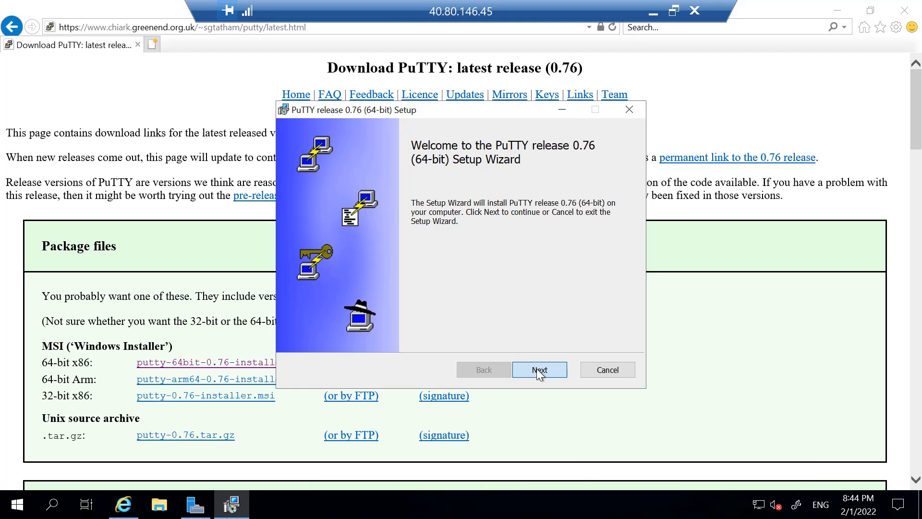
left_click(538, 369)
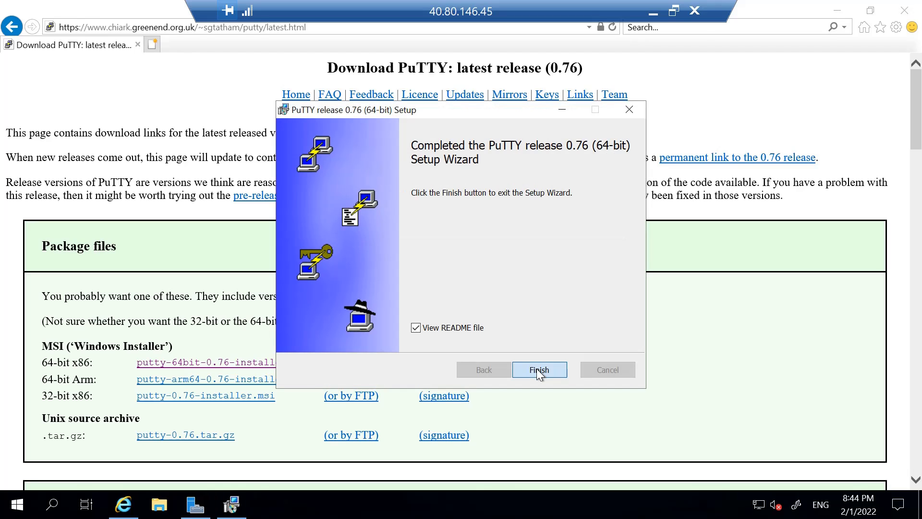
left_click(537, 368)
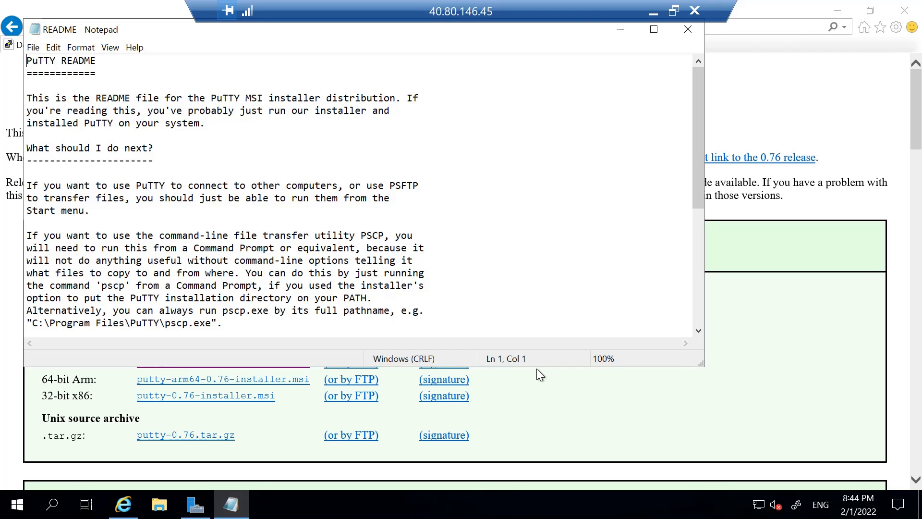
left_click(689, 30)
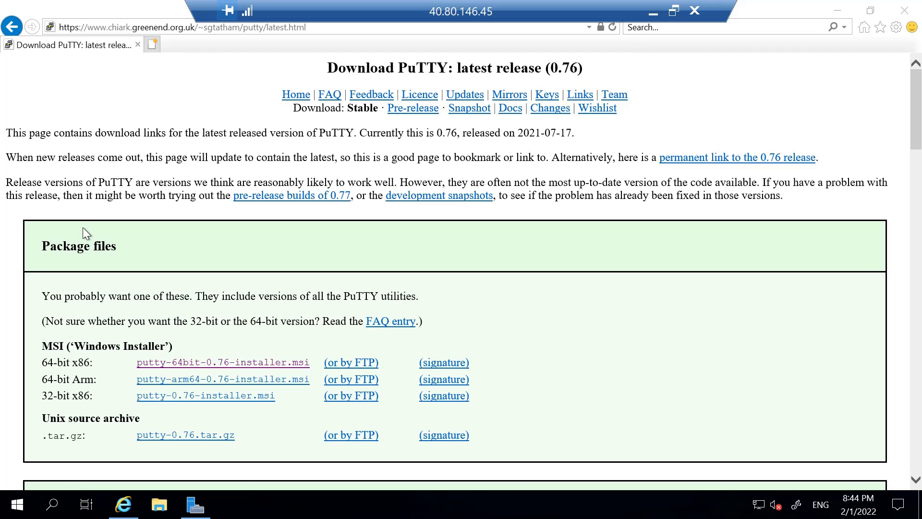
key("super")
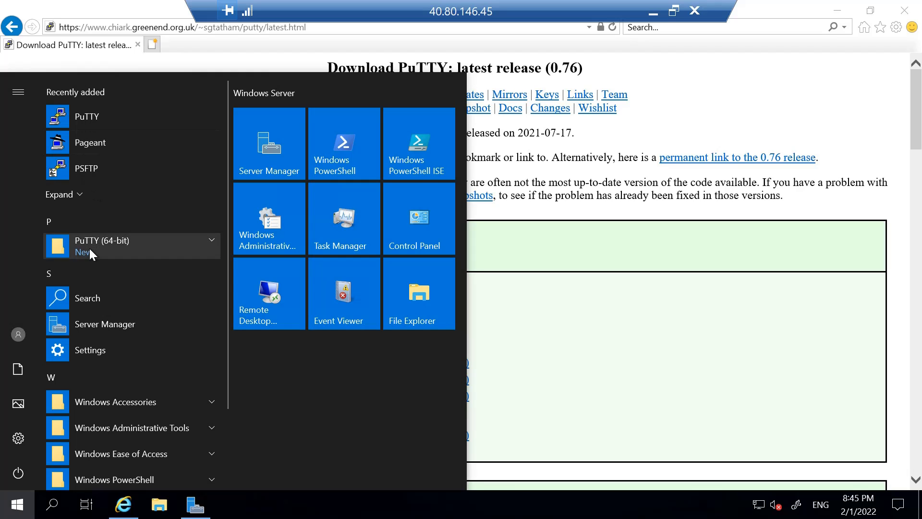
- Launch PuTTY and open an SSH connection to host 10.0.2.4 on port 22
left_click(88, 248)
left_click(93, 323)
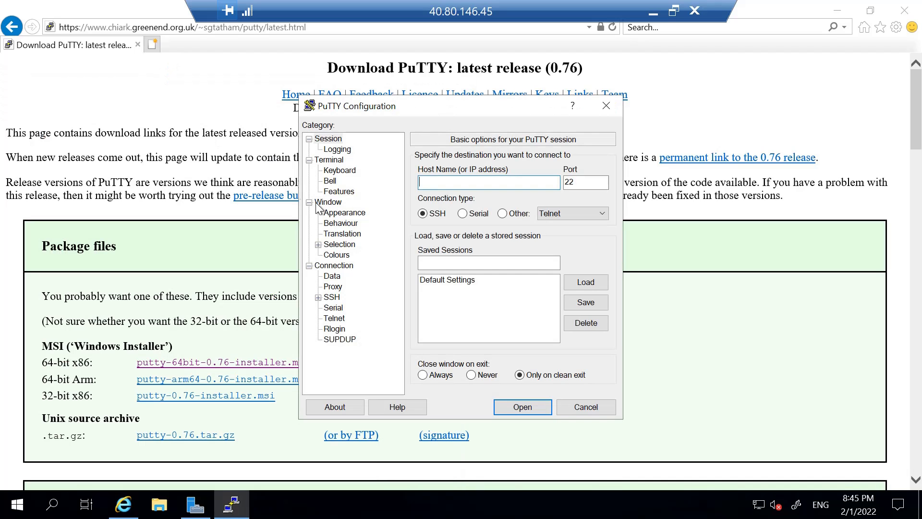
left_click(342, 213)
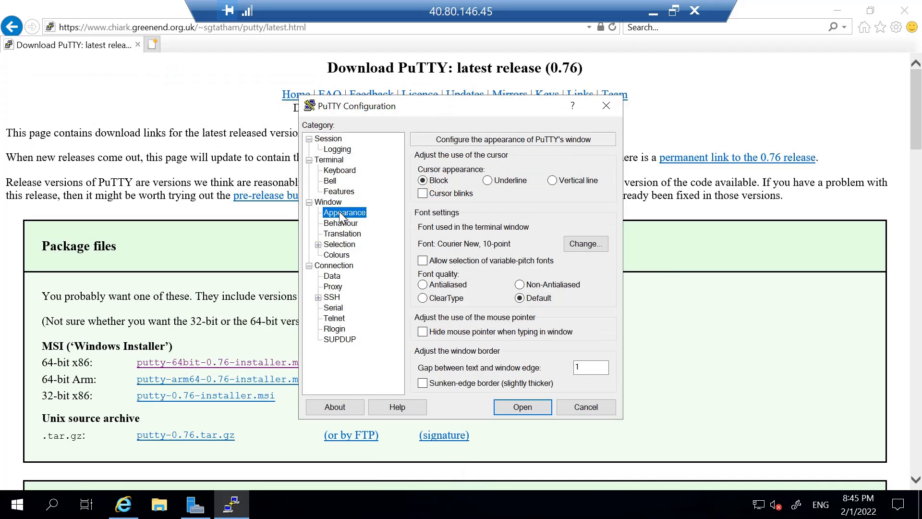
left_click(593, 249)
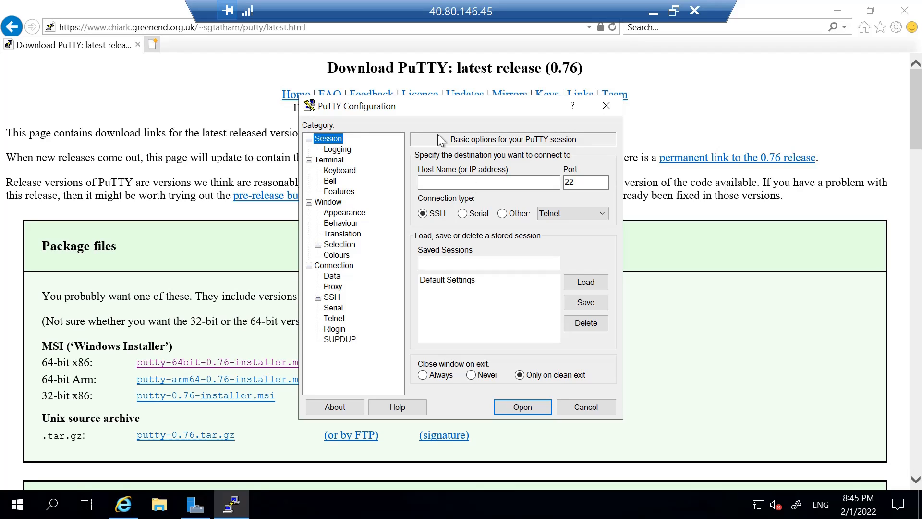
left_click(442, 181)
type("10.0.2.4")
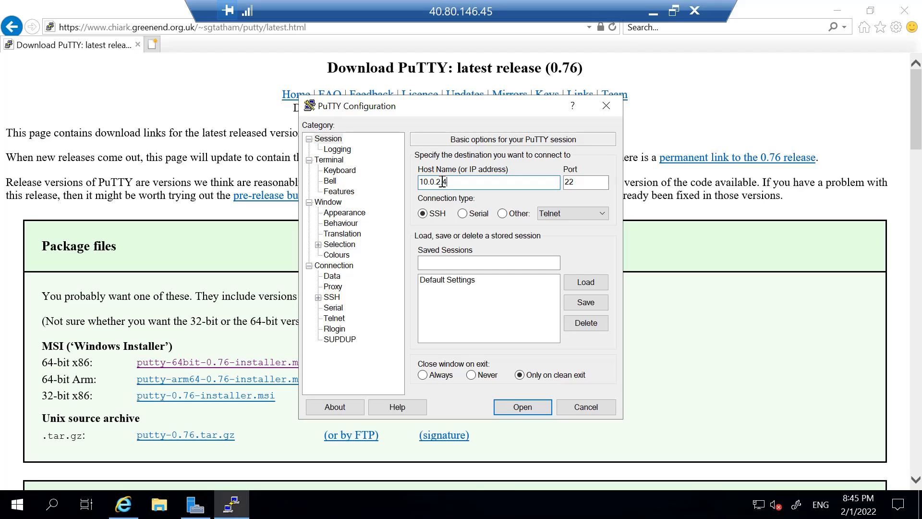
key("Return")
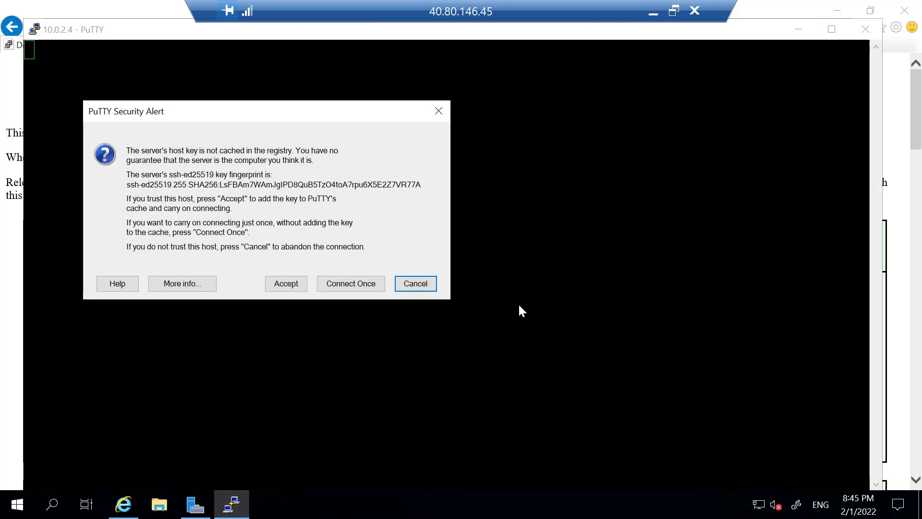
- Accept the host key and log in to the Linux VM with the admin username and password
left_click(296, 281)
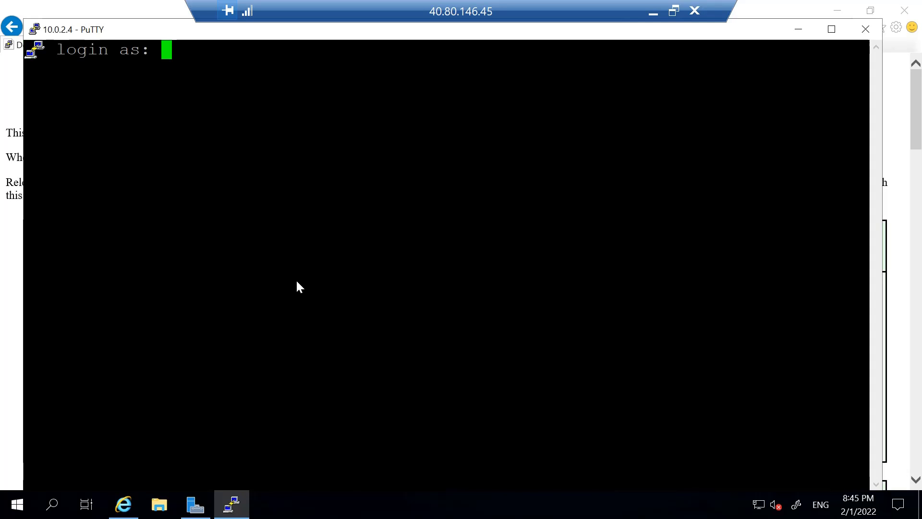
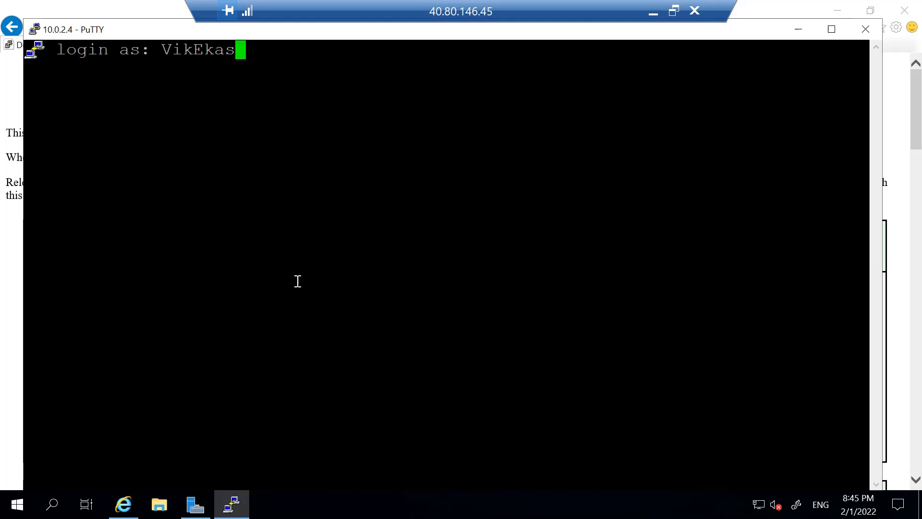
key("Return")
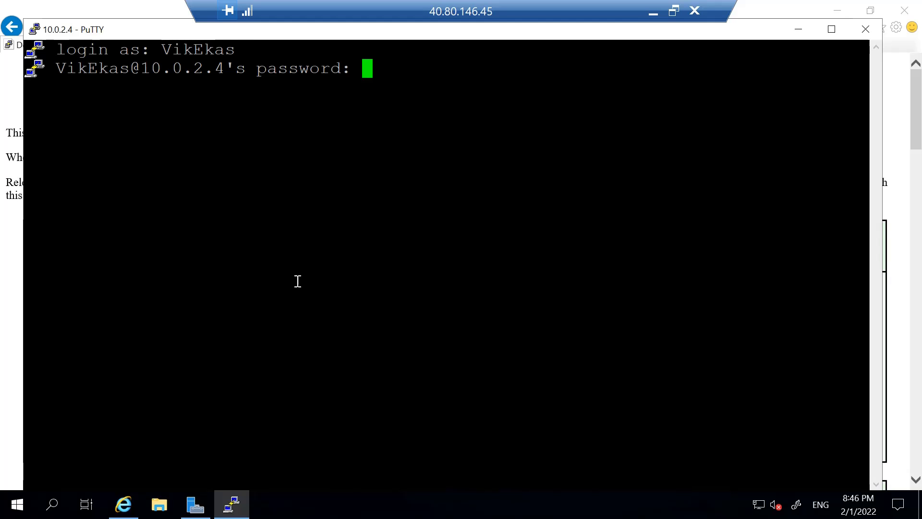
key("Return")
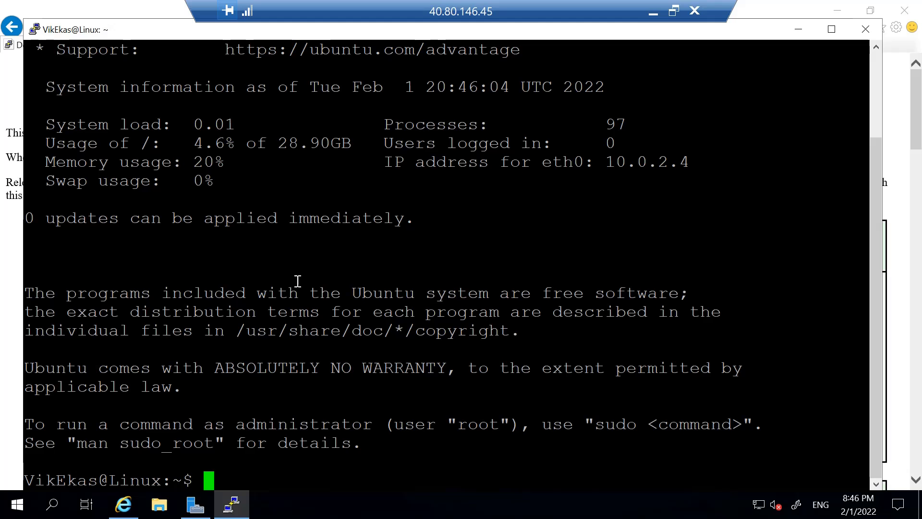
scroll(308, 280, "up", 2)
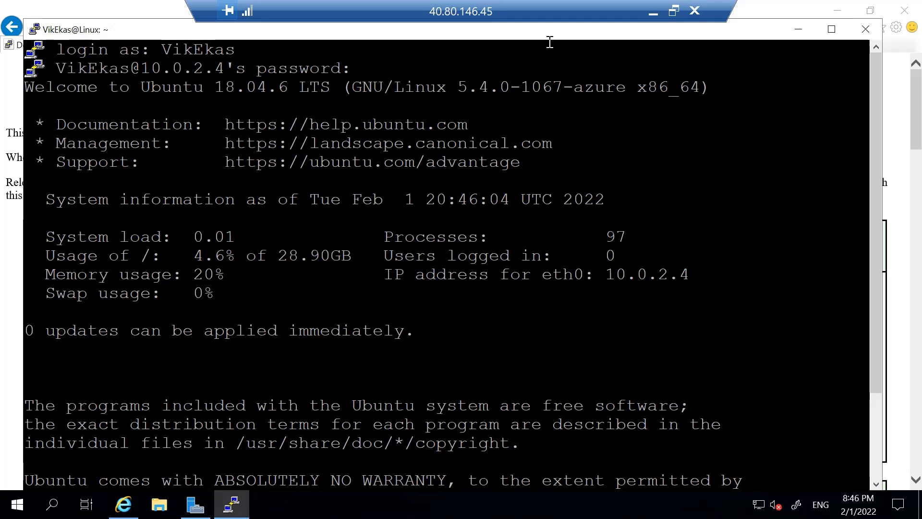
scroll(533, 240, "down", 2)
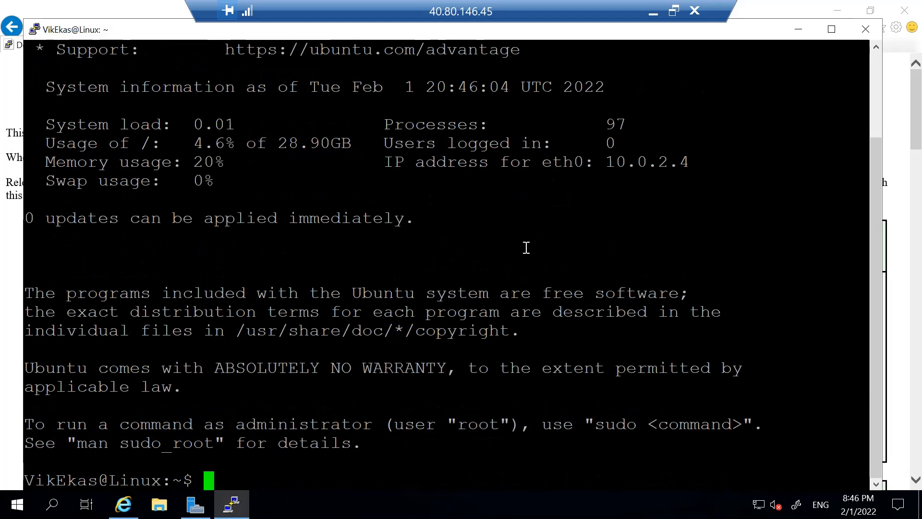